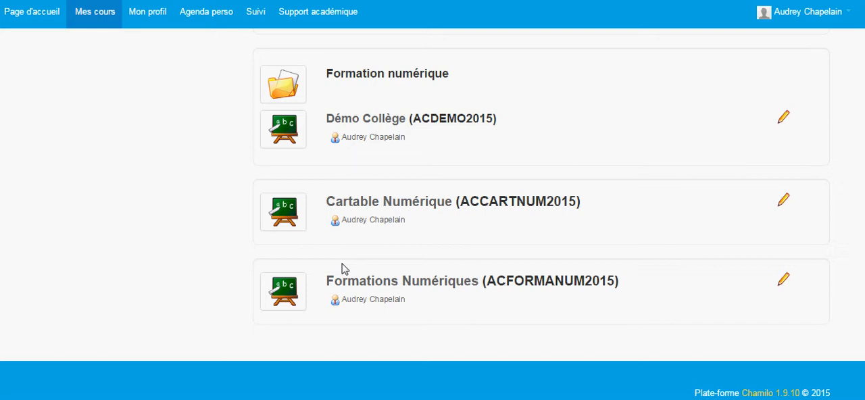
- Create a learning path named "Leçon 1" in the Démo Collège course
left_click(348, 126)
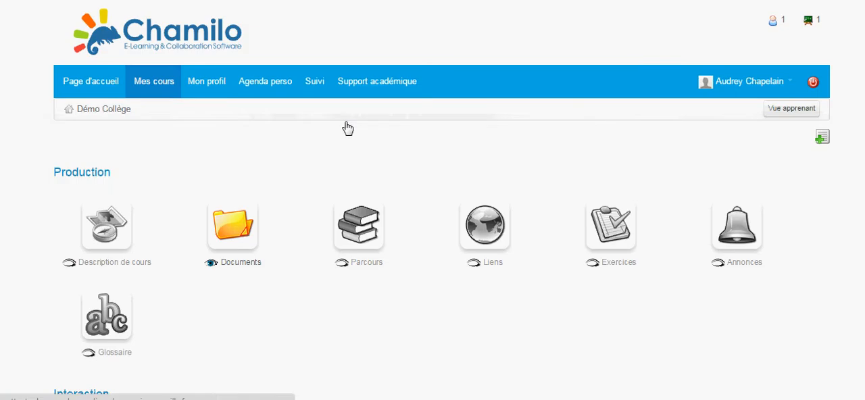
left_click(355, 233)
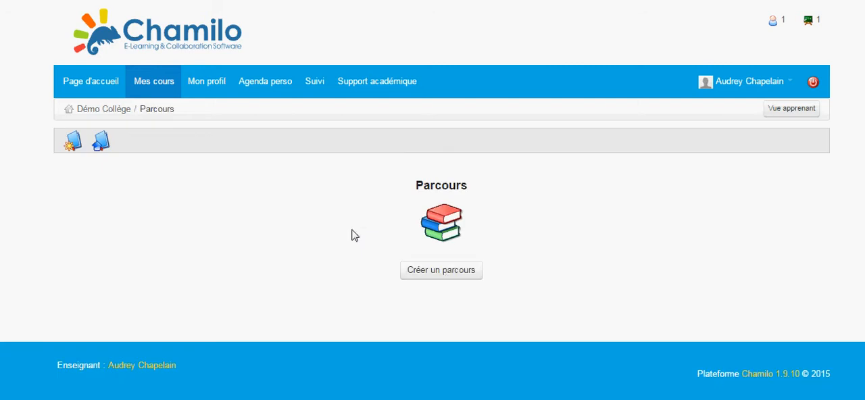
left_click(447, 278)
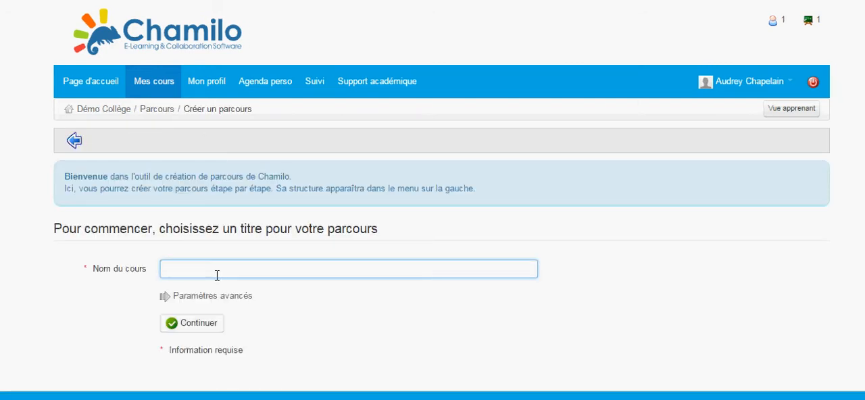
type("L")
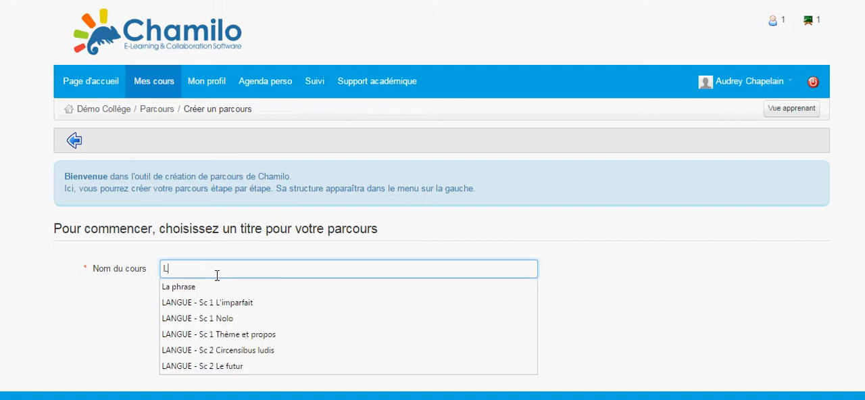
type("eçon 1")
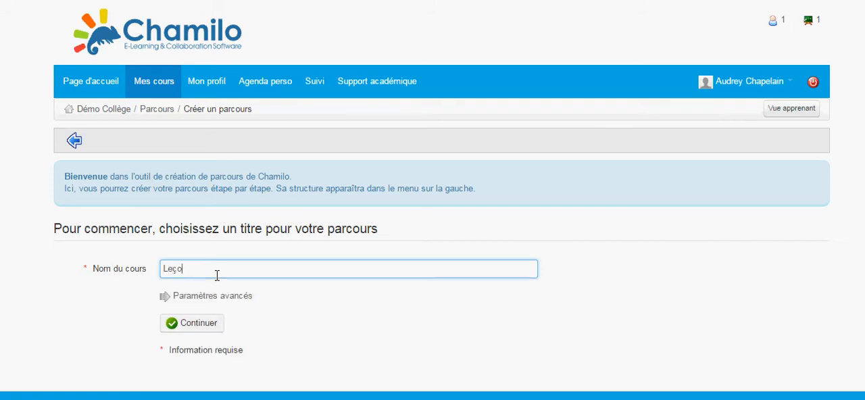
left_click(191, 324)
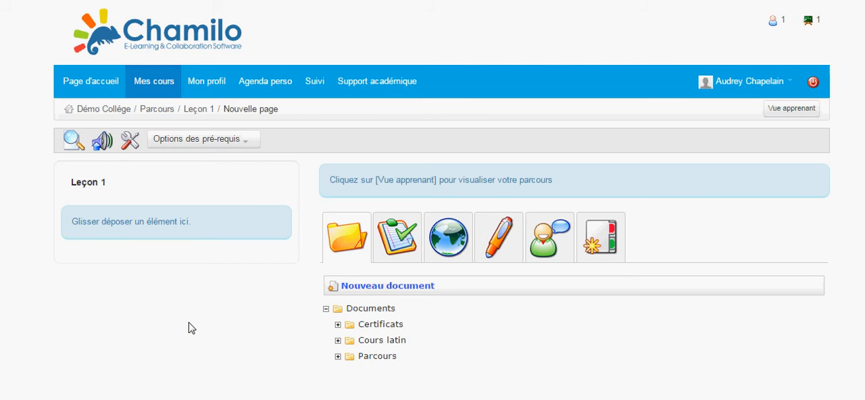
- Add the Leçon 1 document from the Cours latin folder to the learning path
scroll(321, 312, "down", 1)
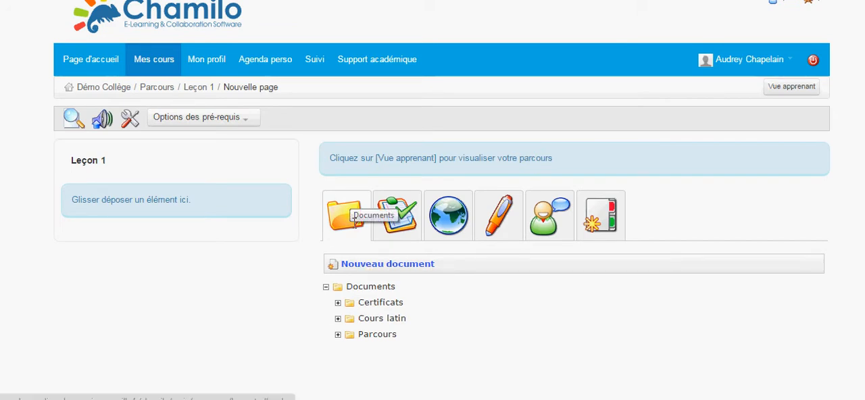
scroll(350, 230, "down", 1)
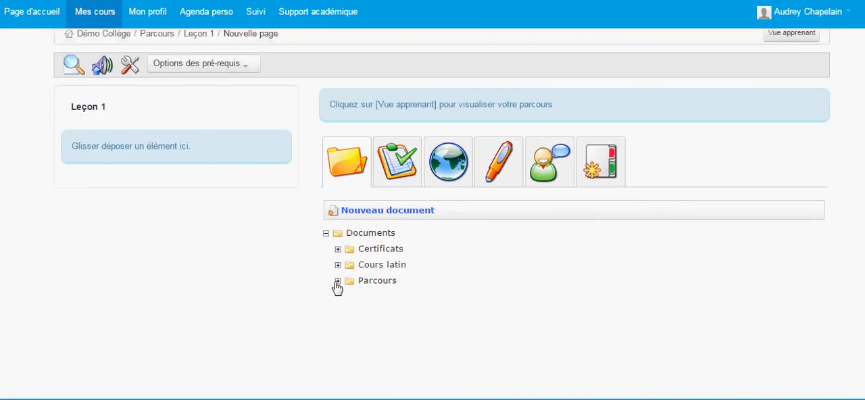
left_click(338, 263)
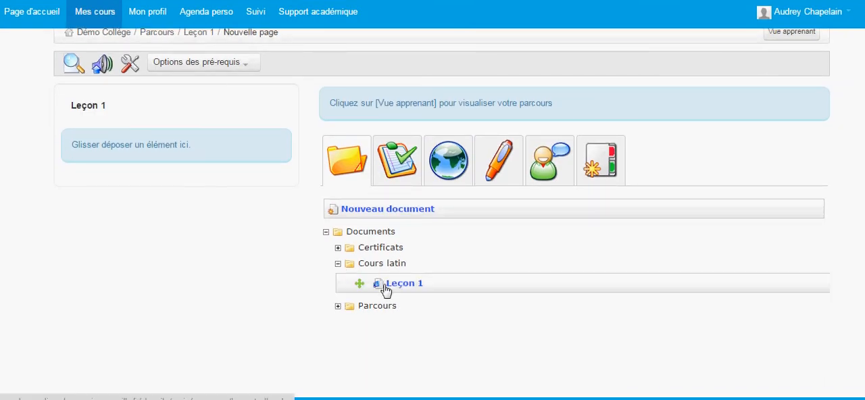
left_click_drag(384, 292, 175, 133)
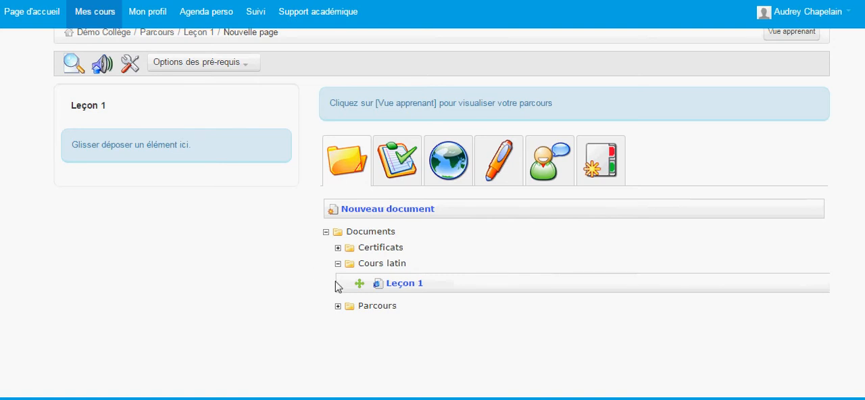
left_click_drag(357, 284, 115, 152)
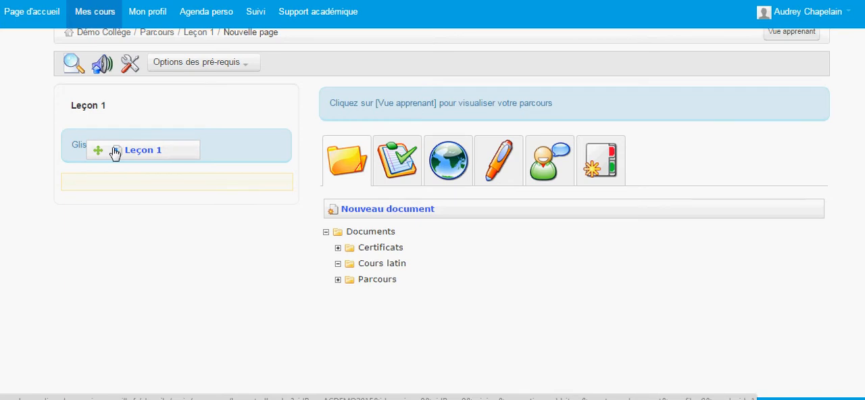
left_click_drag(115, 153, 102, 183)
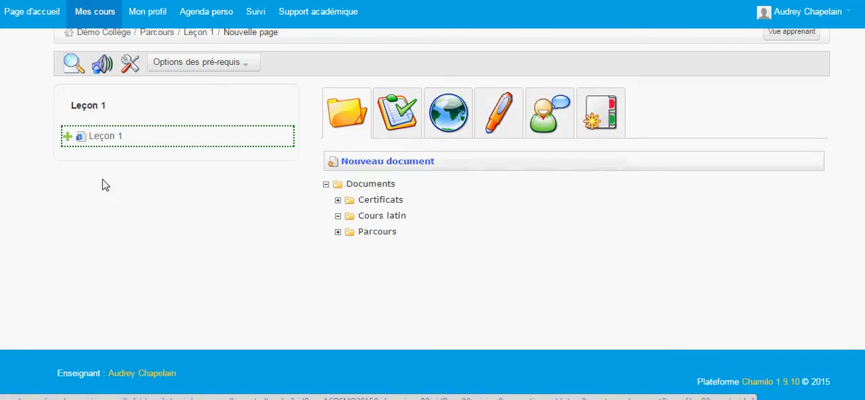
- Add the tests Météo and Le temps qu'il fait to the path below the lesson document, and show the link resources
left_click(388, 120)
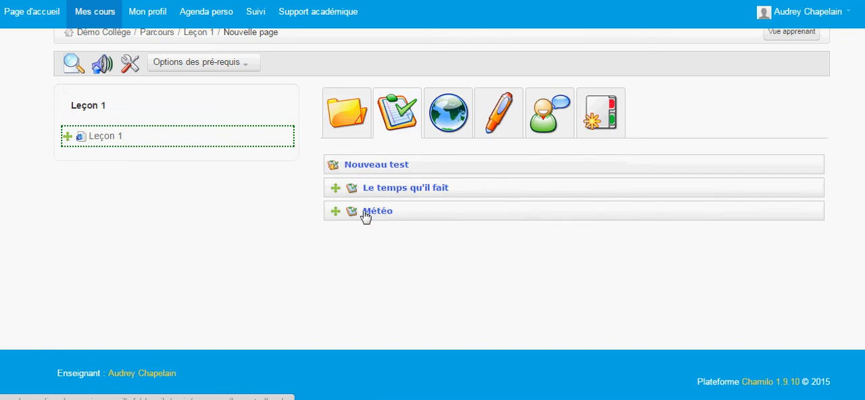
left_click_drag(331, 214, 71, 145)
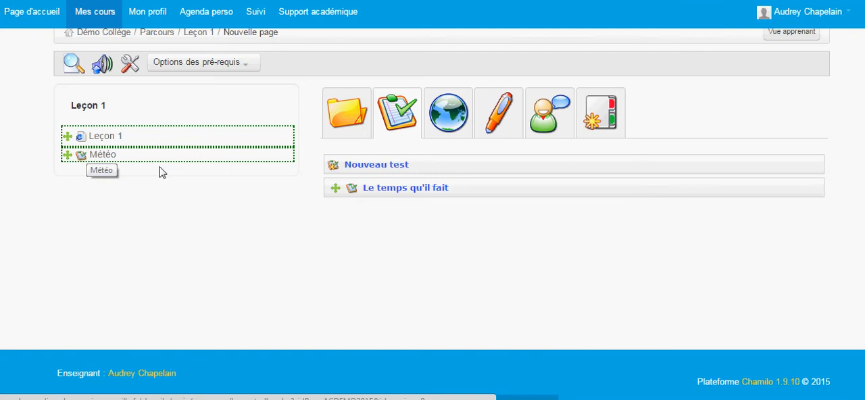
left_click_drag(338, 196, 93, 172)
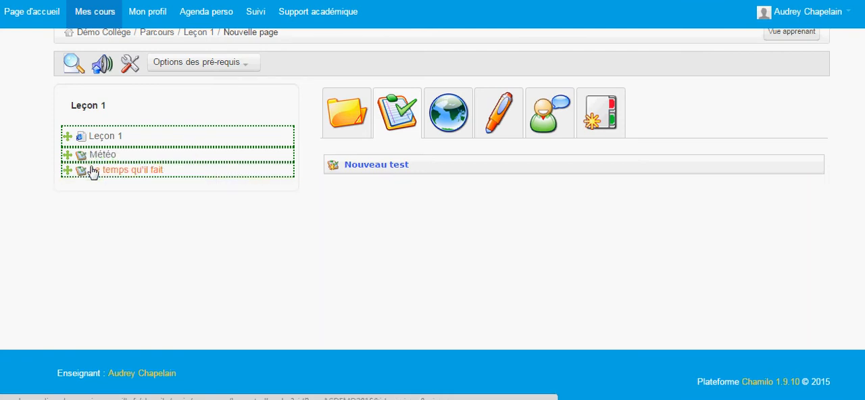
left_click(452, 127)
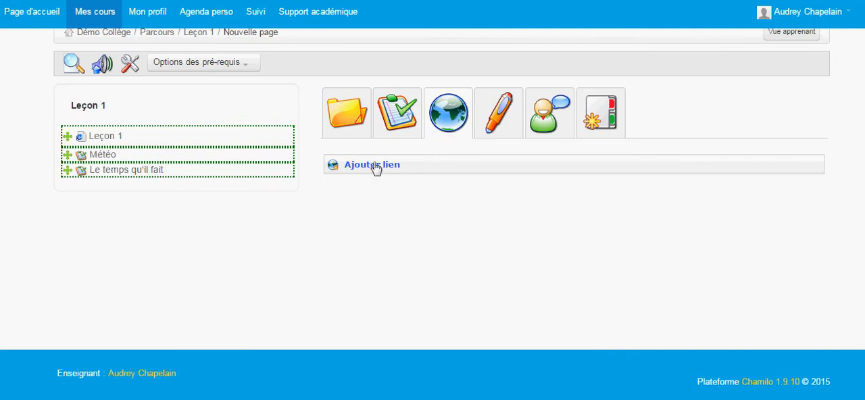
- Preview the learning path as a learner and view the Météo and Le temps qu'il fait items
scroll(376, 170, "up", 2)
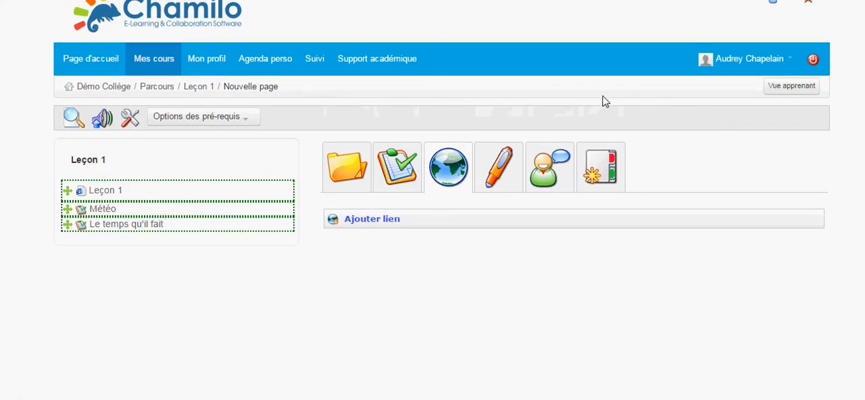
left_click(804, 96)
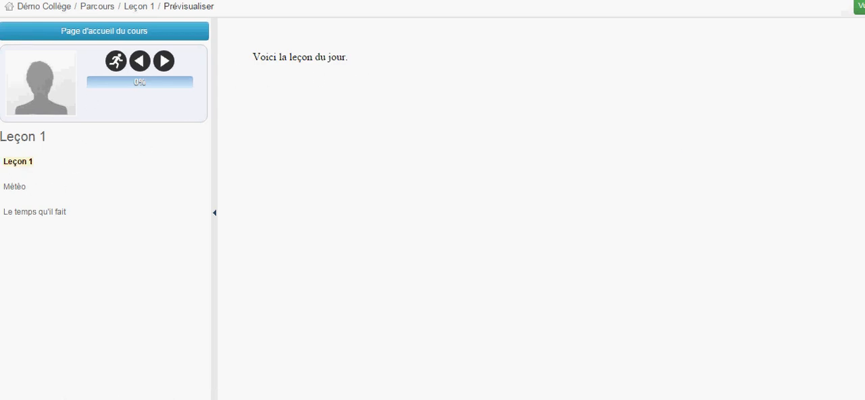
left_click(12, 191)
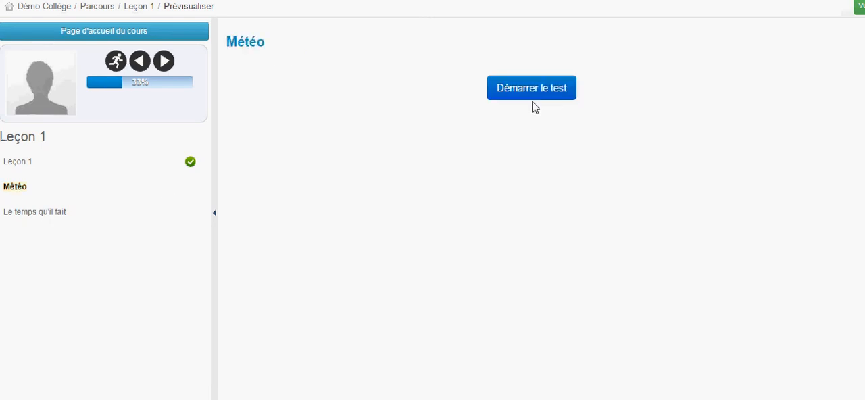
left_click(62, 215)
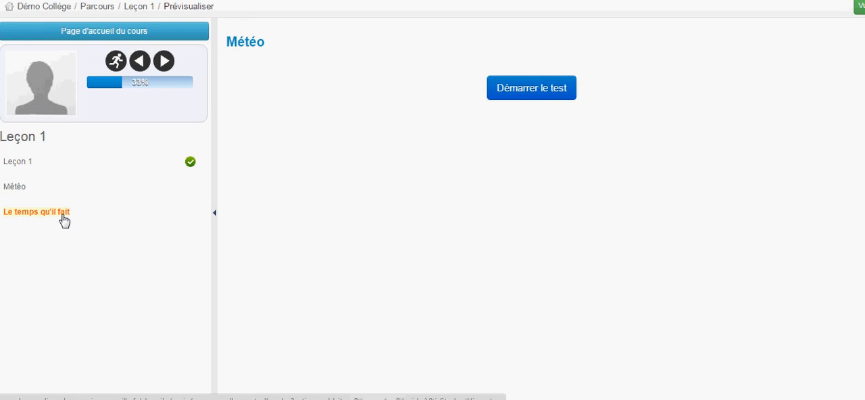
- Start the Le temps qu'il fait test and answer question 1 with "Il neige"
left_click(556, 93)
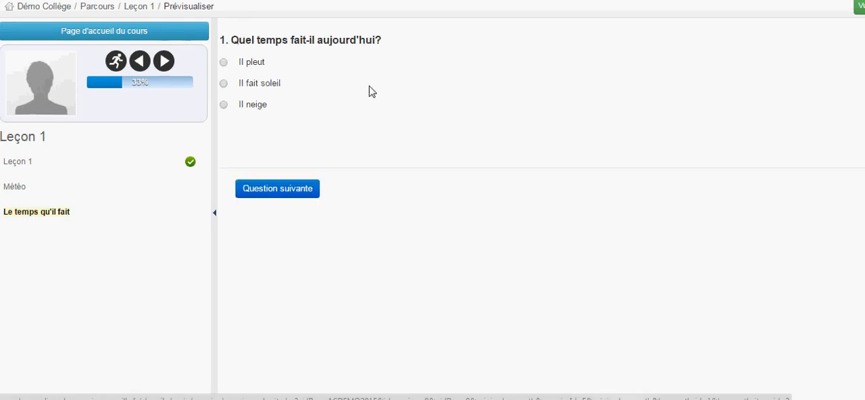
left_click(223, 104)
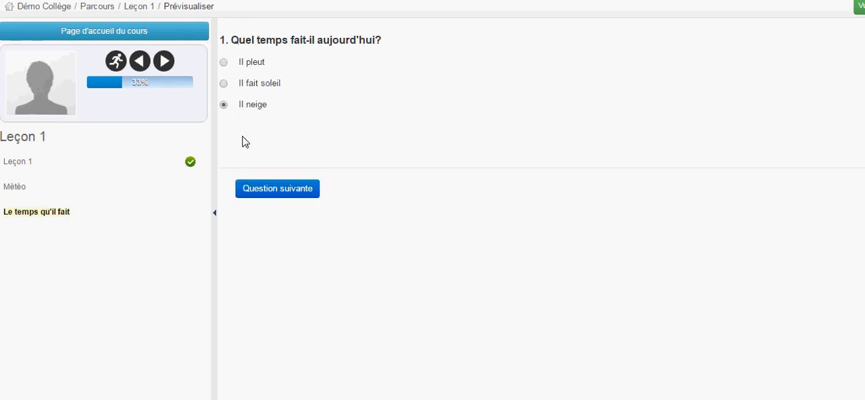
left_click(271, 193)
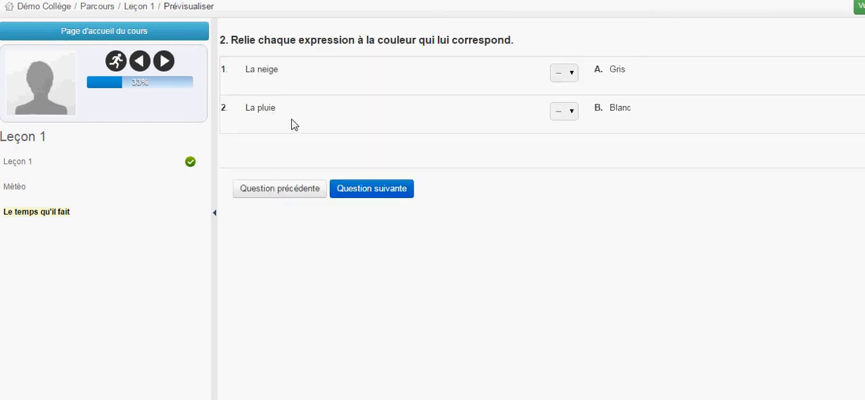
- Match both La neige and La pluie to B, complete the La météo sentence with "pleut", and finish the test
left_click(576, 78)
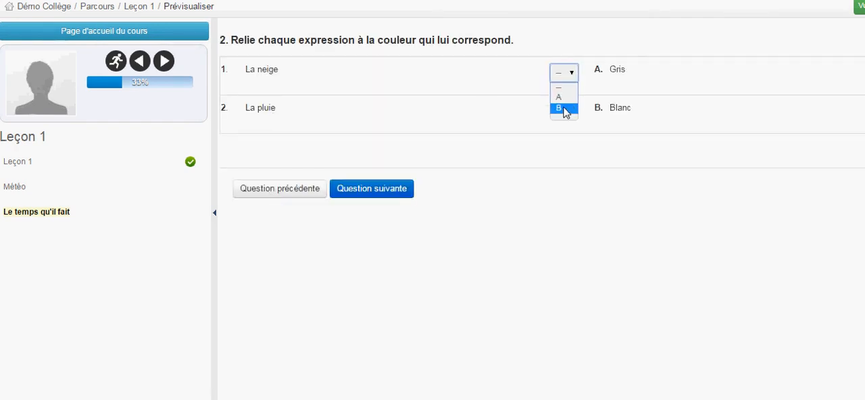
left_click(565, 108)
left_click(569, 116)
left_click(562, 146)
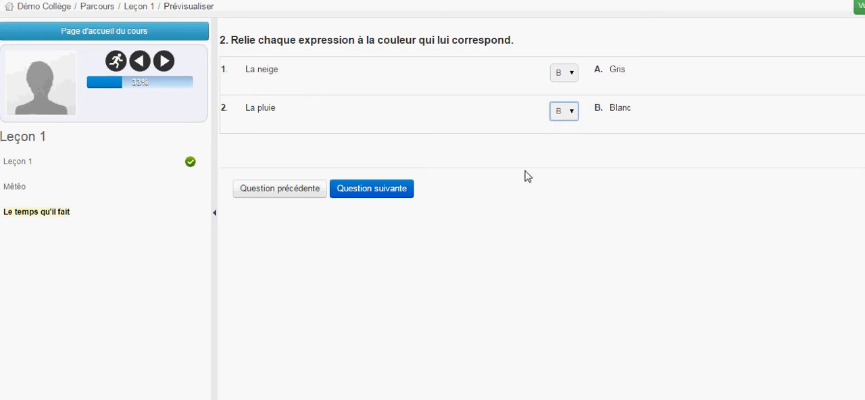
left_click(348, 196)
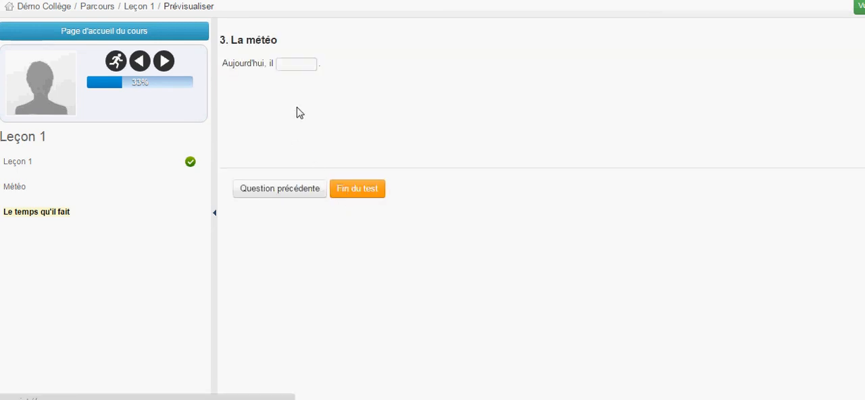
left_click(298, 62)
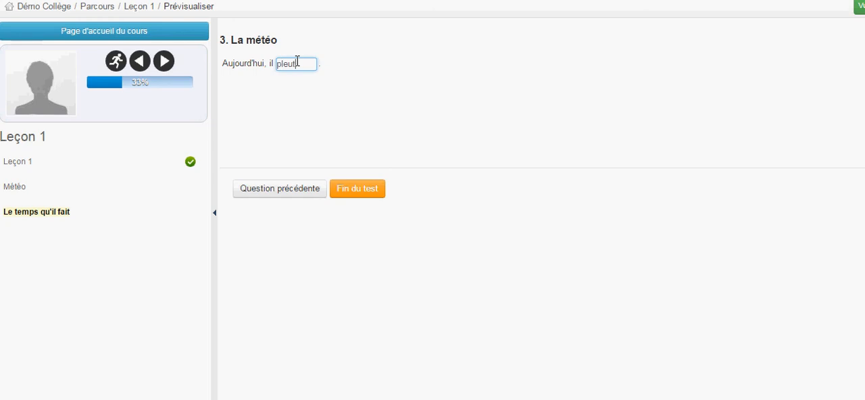
left_click(356, 190)
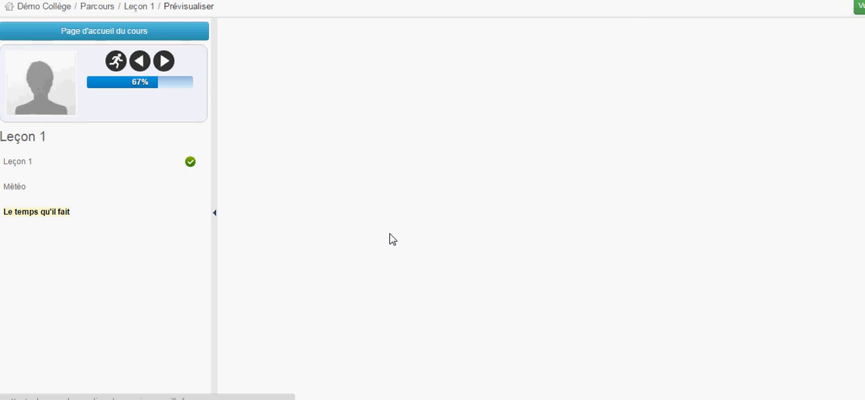
- Review the corrected answers and scores of the Le temps qu'il fait test, and return to the course's list of learning paths
scroll(392, 238, "down", 3)
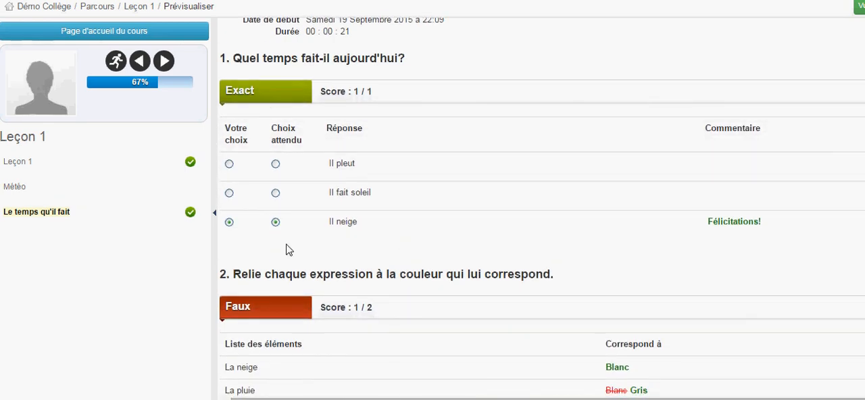
scroll(287, 251, "down", 3)
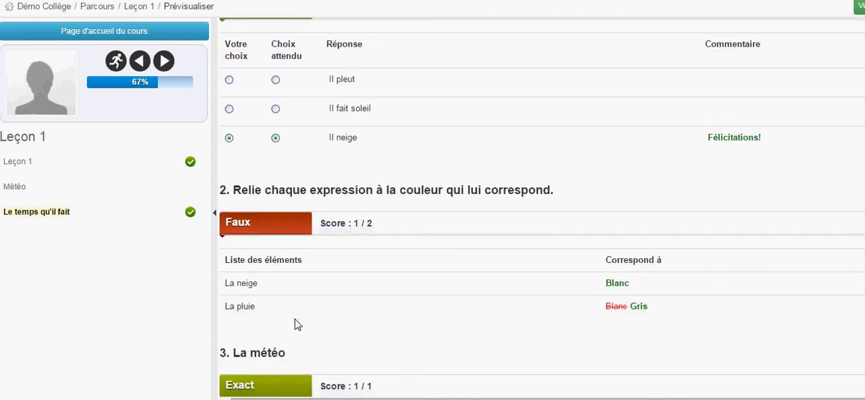
scroll(295, 324, "down", 3)
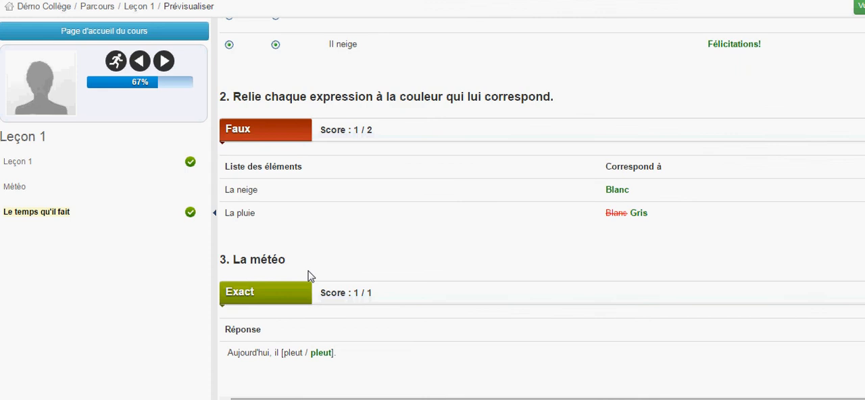
scroll(474, 377, "up", 3)
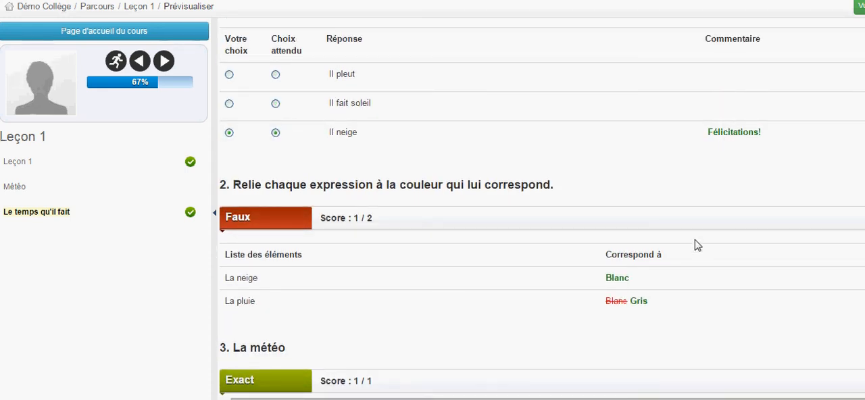
scroll(674, 225, "up", 2)
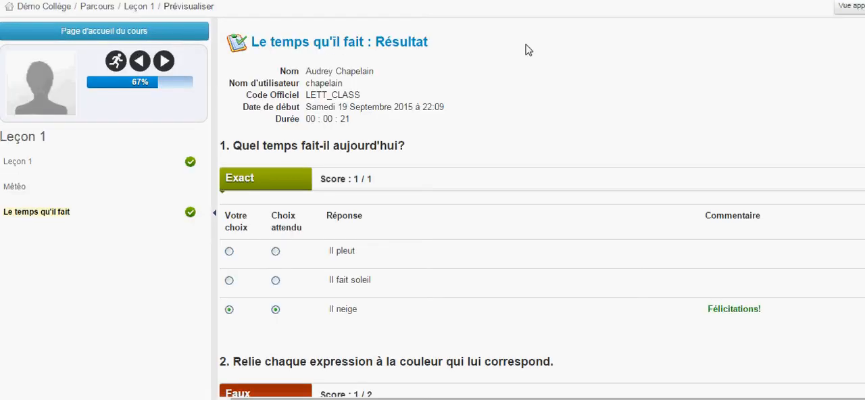
left_click(855, 15)
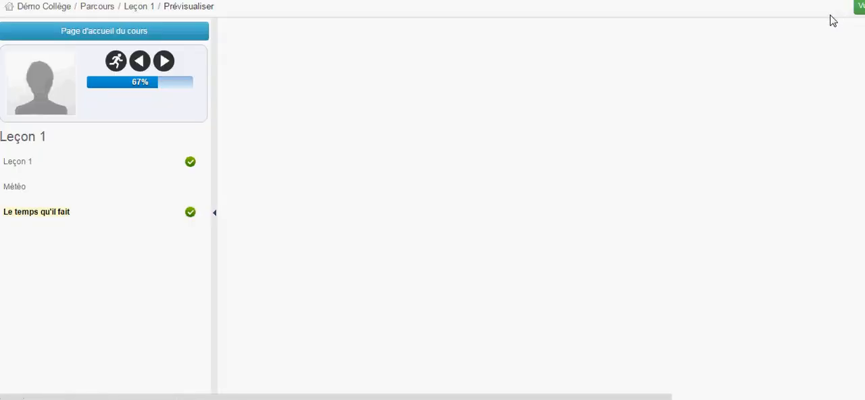
left_click(88, 8)
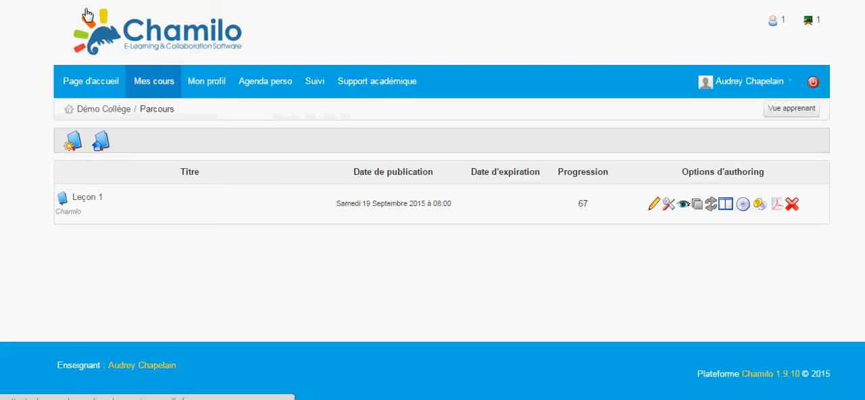
- Open the Leçon 1 learning path for editing and try to configure the previous element as prerequisite for all its items
left_click(87, 198)
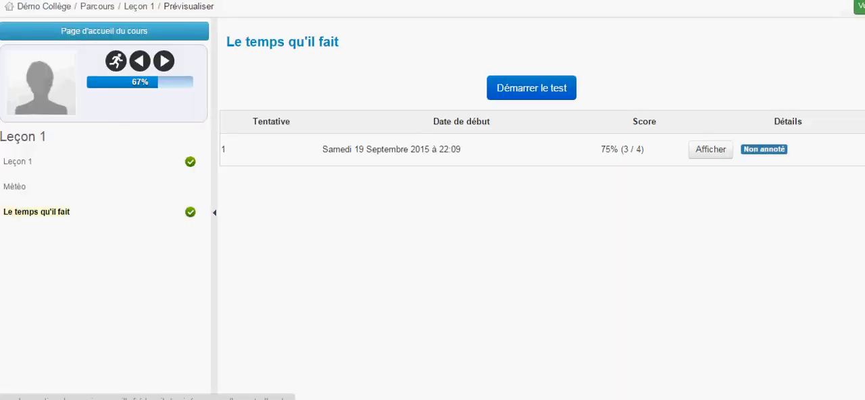
left_click(859, 7)
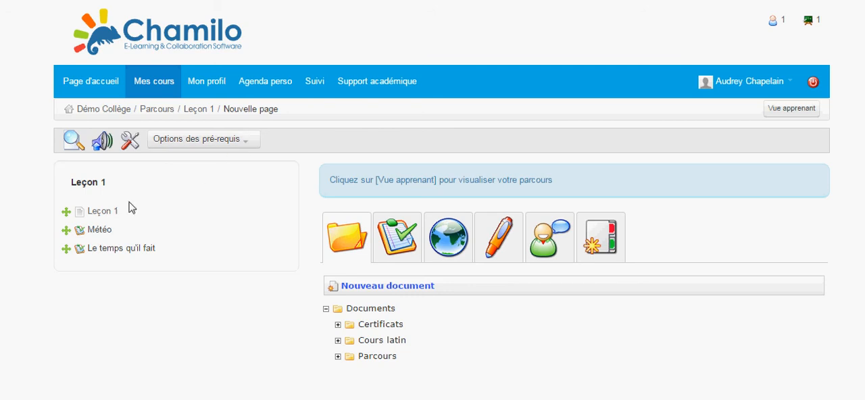
left_click(246, 145)
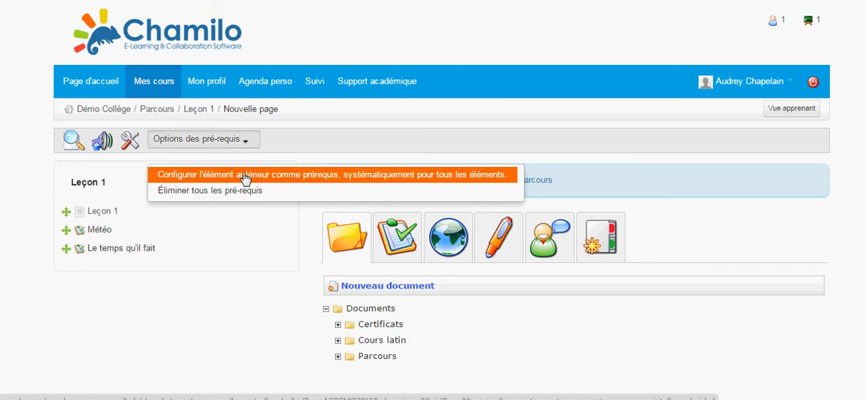
left_click(245, 176)
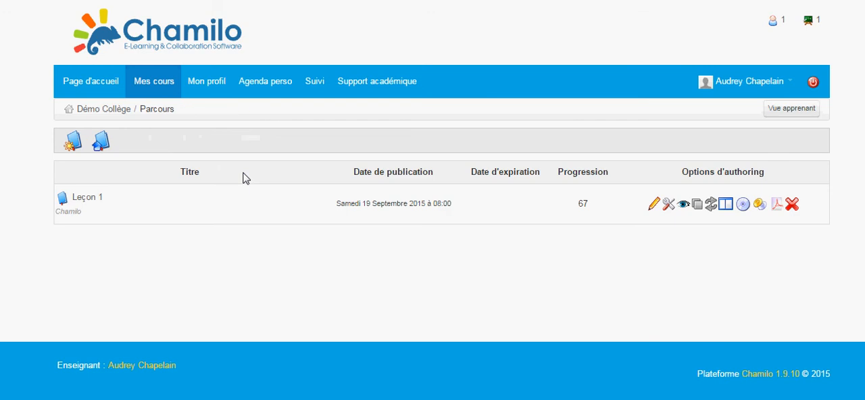
- Reopen the Leçon 1 learning path for editing and set the Leçon 1 document as the prerequisite of the Météo test
left_click(650, 210)
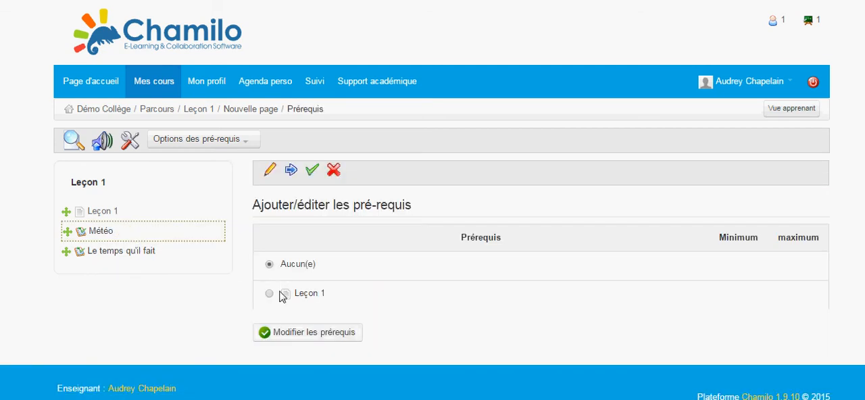
left_click(270, 296)
left_click(321, 338)
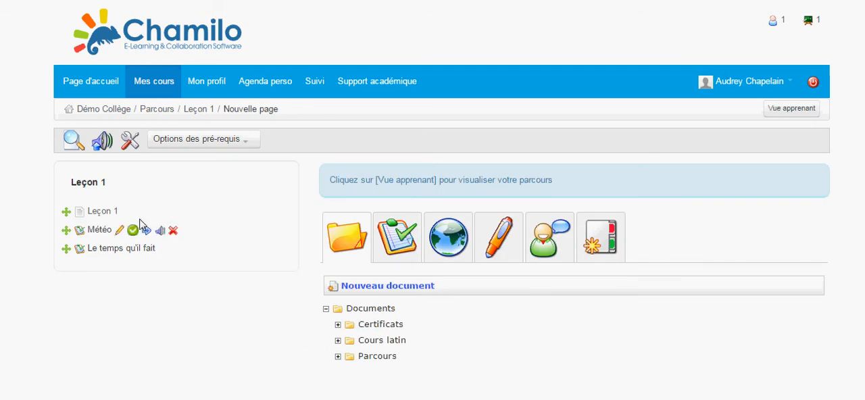
mouse_move(99, 230)
mouse_move(99, 217)
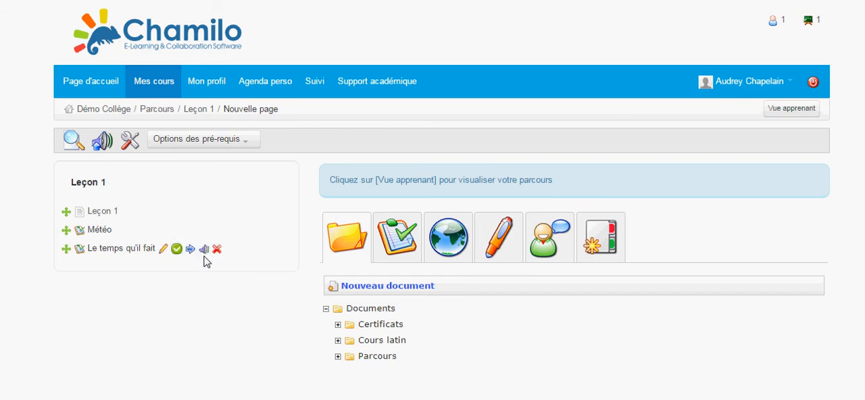
key("super")
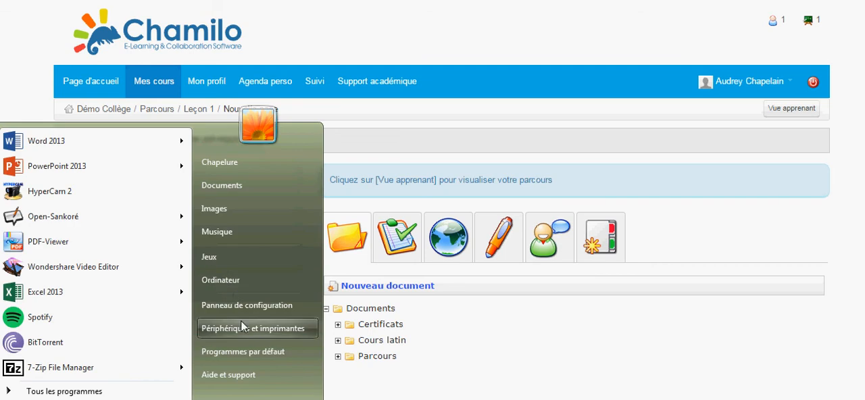